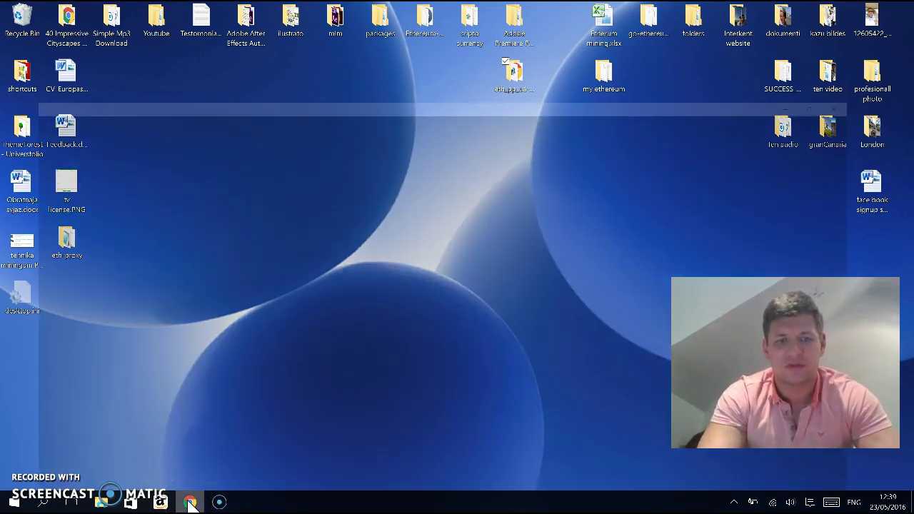
{"action": "left_click", "coordinate": [190, 503]}
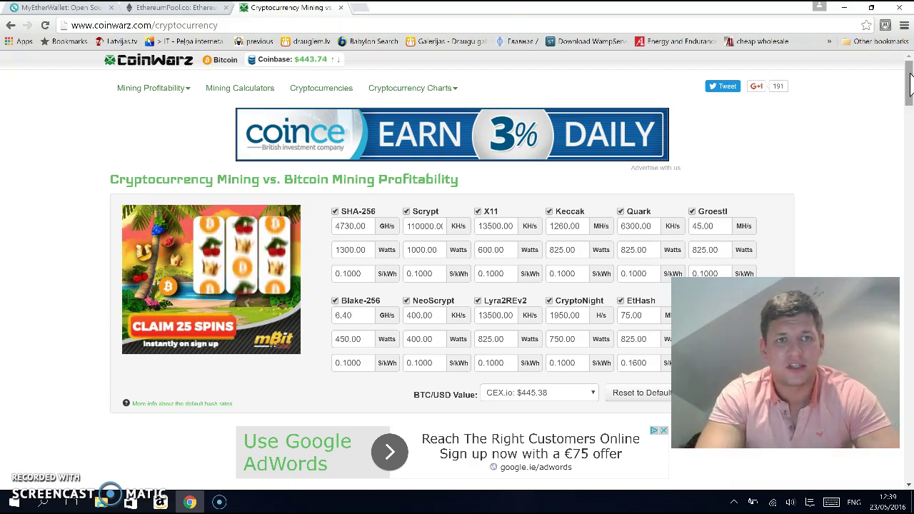
{"action": "scroll", "coordinate": [909, 83], "scroll_direction": "down", "scroll_amount": 3}
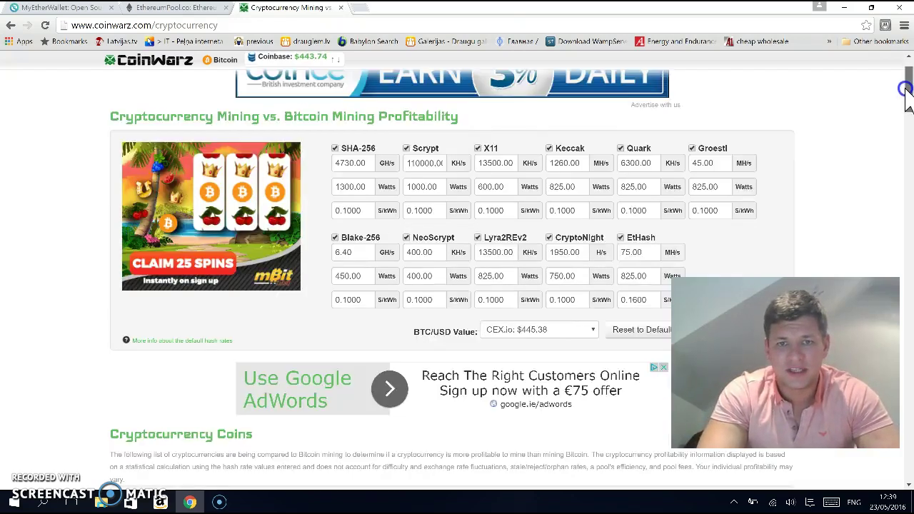
{"action": "left_click_drag", "start_coordinate": [905, 95], "coordinate": [906, 132]}
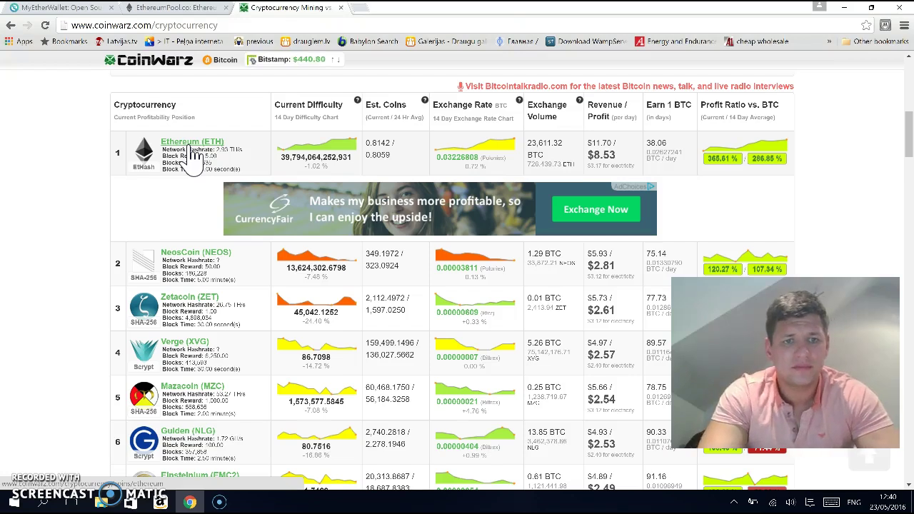
{"action": "left_click_drag", "start_coordinate": [908, 127], "coordinate": [911, 70]}
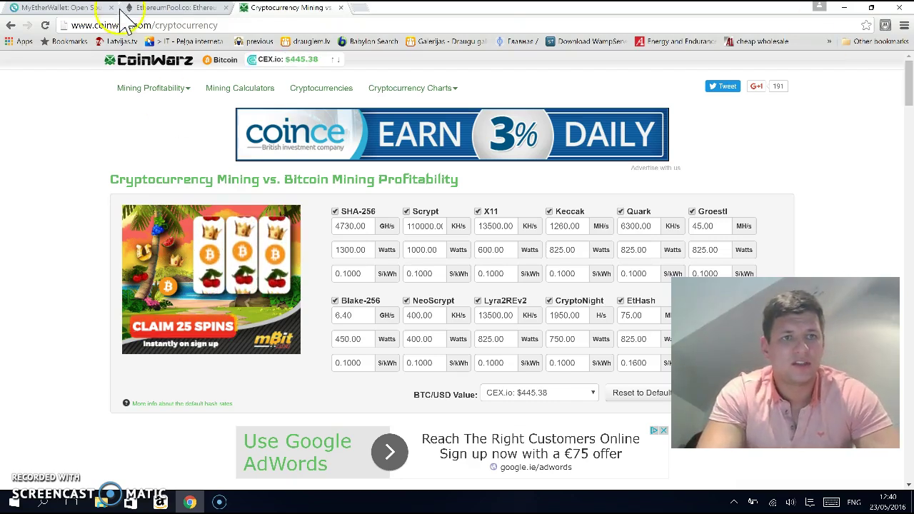
Reset MyEtherWallet, enter a wallet password, and generate a new wallet address
{"action": "left_click", "coordinate": [50, 9]}
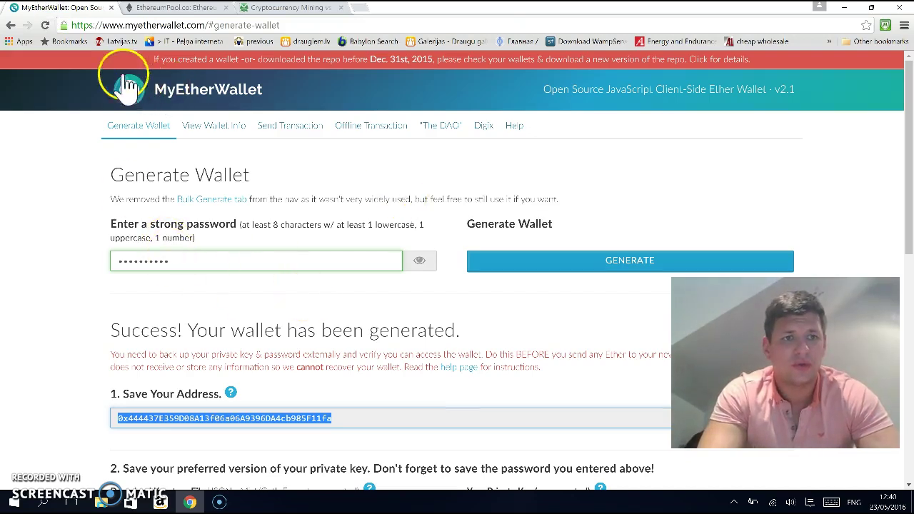
{"action": "left_click", "coordinate": [182, 93]}
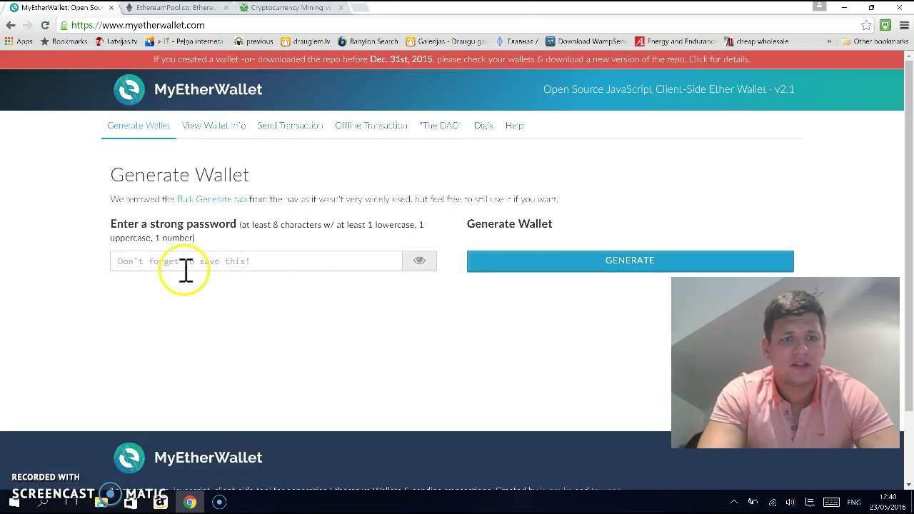
{"action": "left_click", "coordinate": [230, 261]}
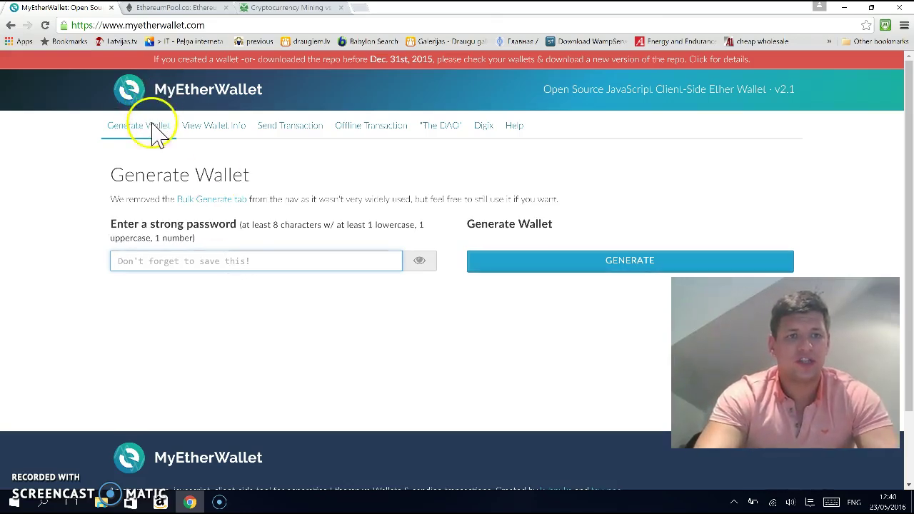
{"action": "left_click", "coordinate": [187, 300]}
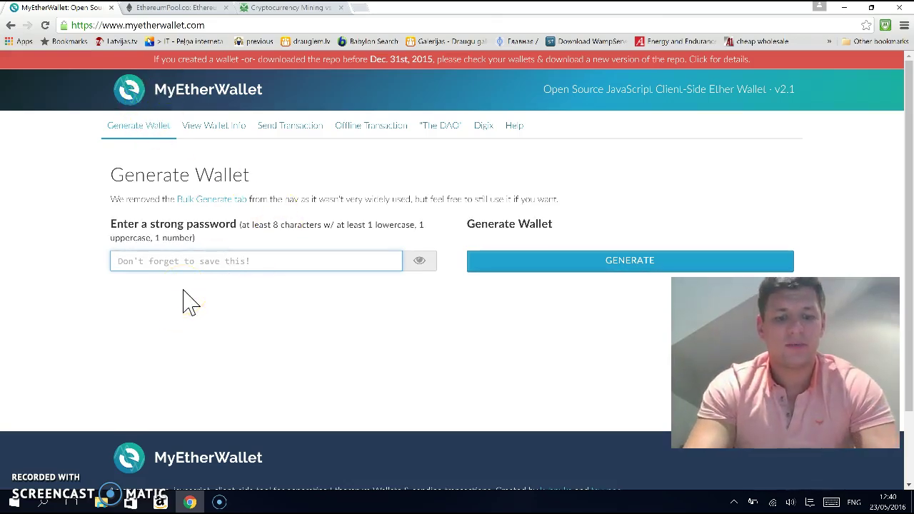
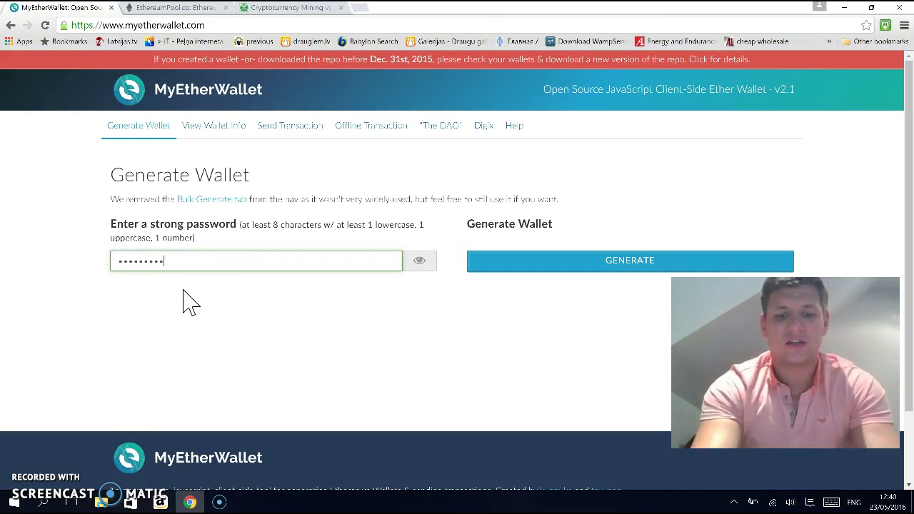
{"action": "left_click", "coordinate": [584, 269]}
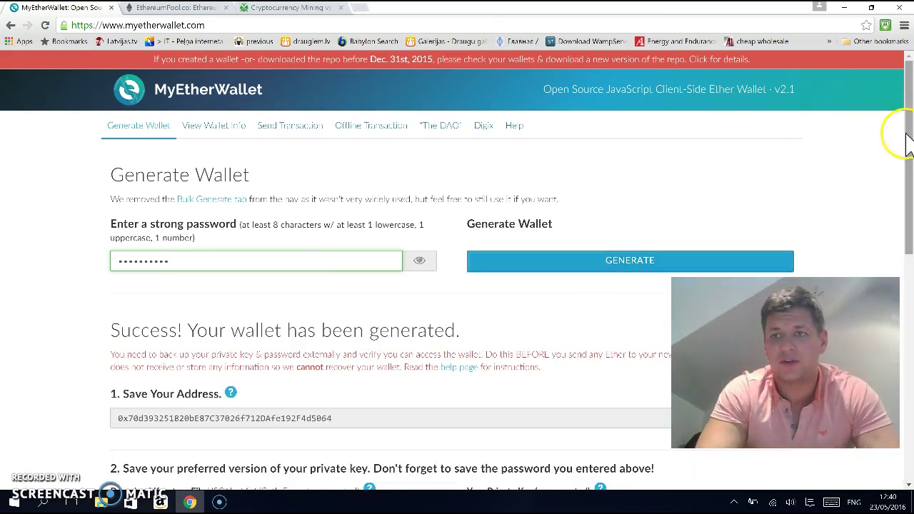
{"action": "left_click_drag", "start_coordinate": [905, 150], "coordinate": [905, 211]}
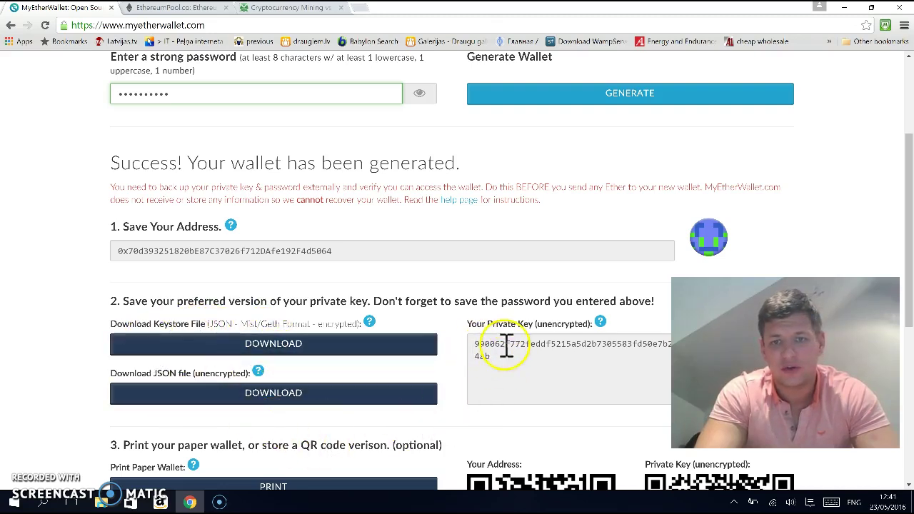
{"action": "left_click_drag", "start_coordinate": [908, 264], "coordinate": [909, 191]}
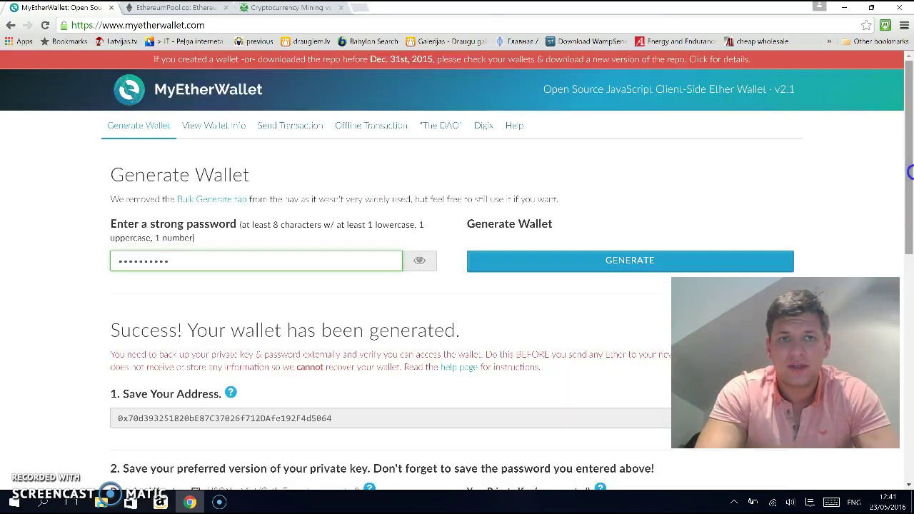
Read EthereumPool.co's HOW TO MINE tutorial for the ethminer command, then minimize the browser
{"action": "left_click", "coordinate": [168, 9]}
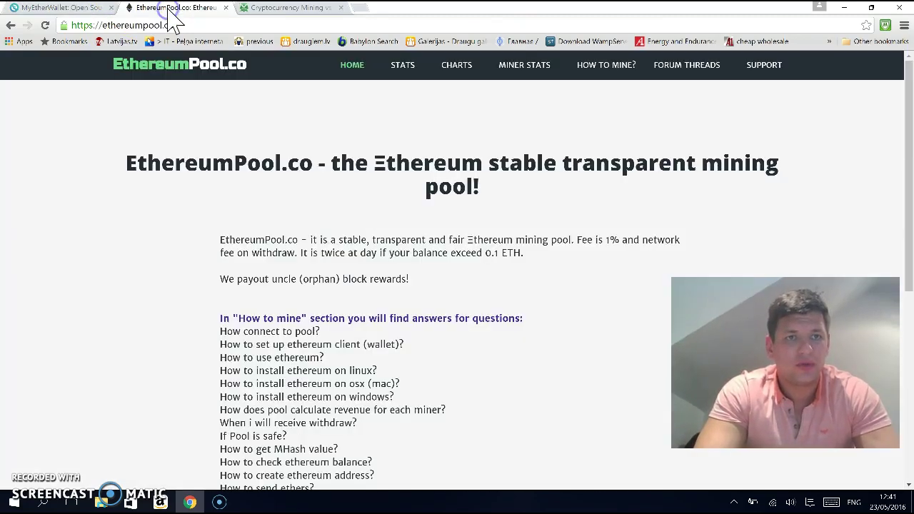
{"action": "left_click", "coordinate": [272, 102]}
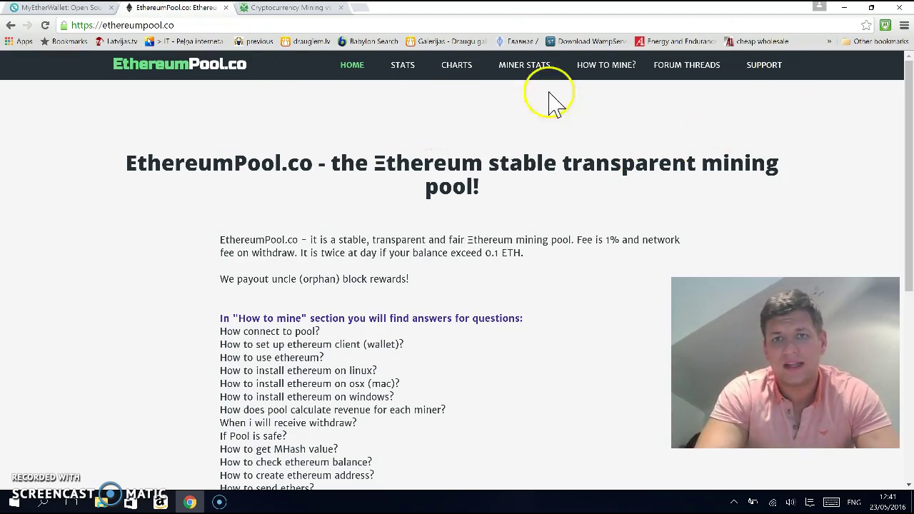
{"action": "left_click", "coordinate": [601, 72]}
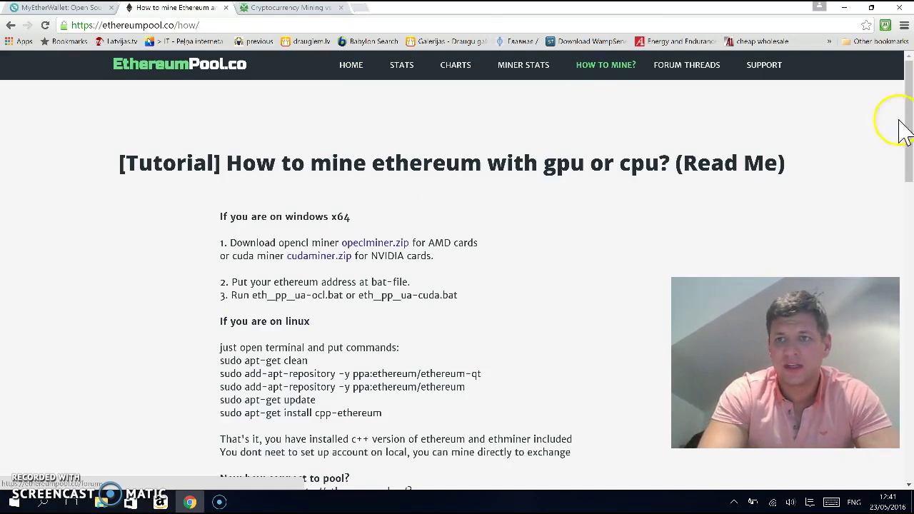
{"action": "left_click_drag", "start_coordinate": [905, 118], "coordinate": [904, 141]}
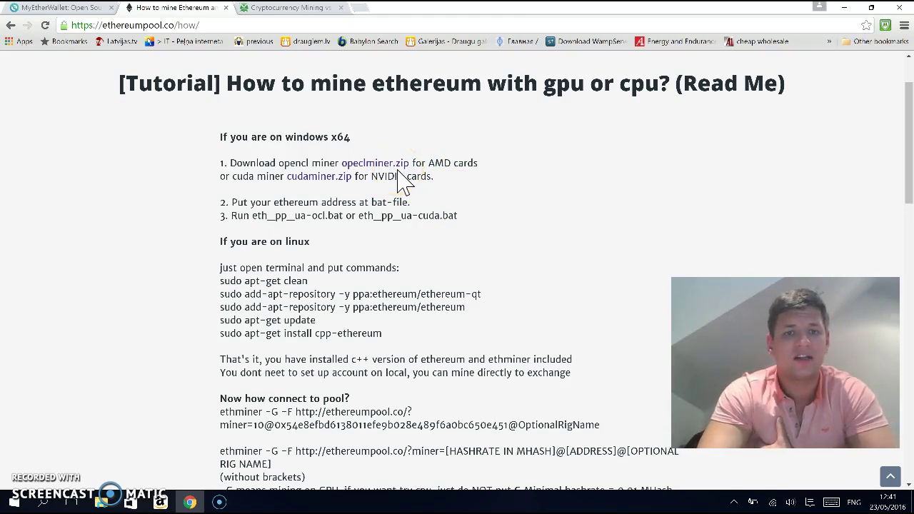
{"action": "left_click", "coordinate": [846, 9]}
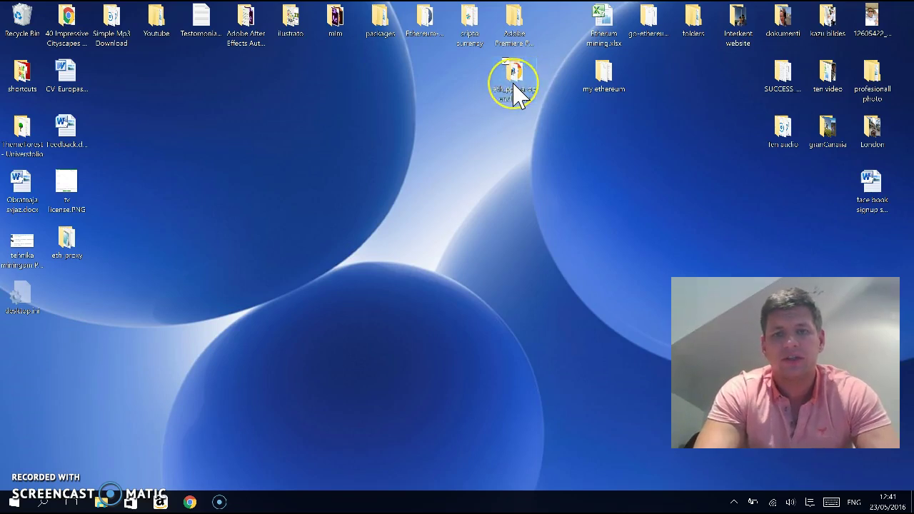
Open eth_pp_ua-ocl.bat from the ethminer-opencl-0.9.41 folder in Notepad with Edit
{"action": "double_click", "coordinate": [514, 84]}
{"action": "left_click", "coordinate": [355, 135]}
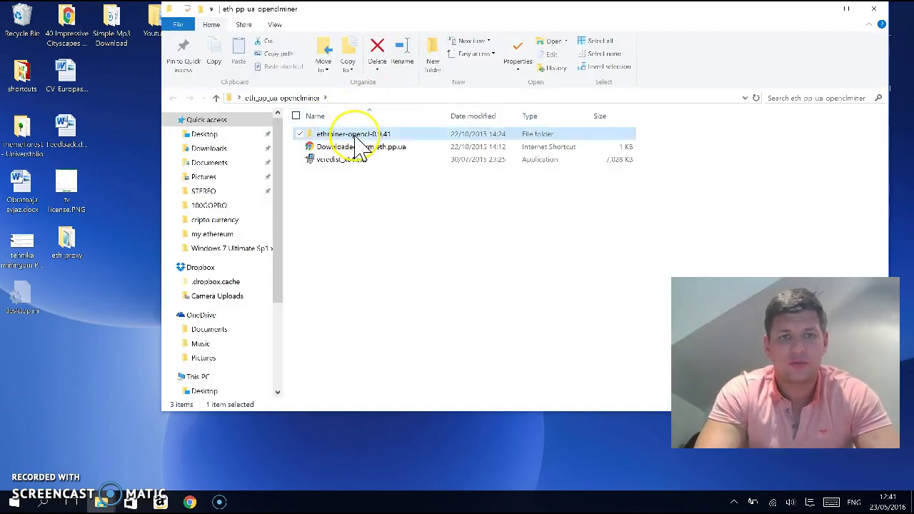
{"action": "double_click", "coordinate": [356, 136]}
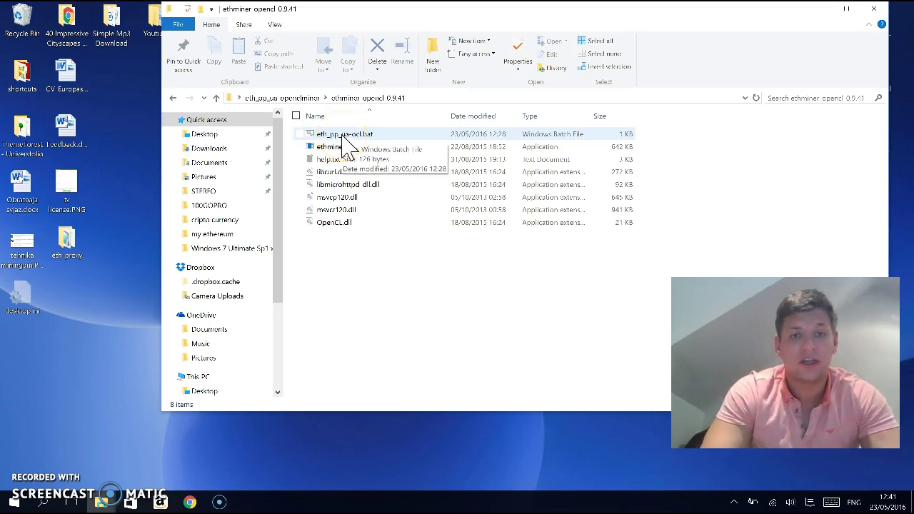
{"action": "left_click", "coordinate": [361, 139]}
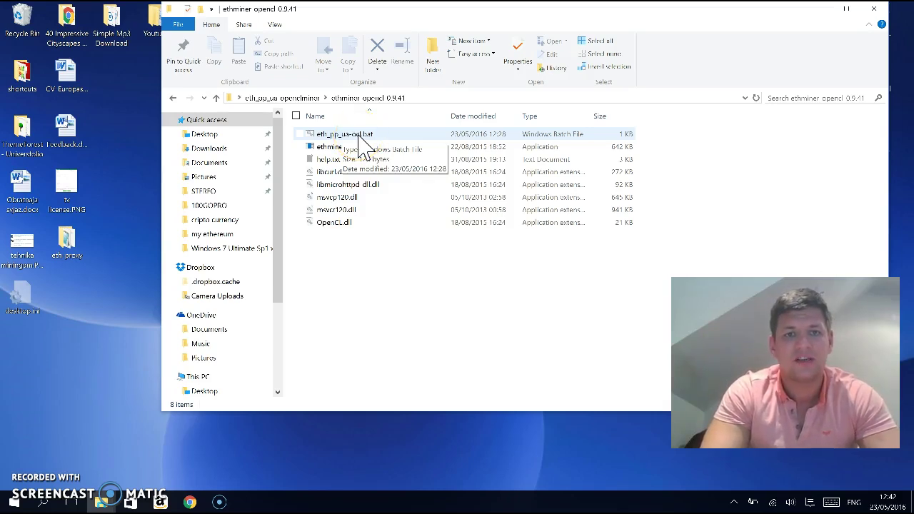
{"action": "left_click", "coordinate": [361, 136]}
{"action": "right_click", "coordinate": [360, 136]}
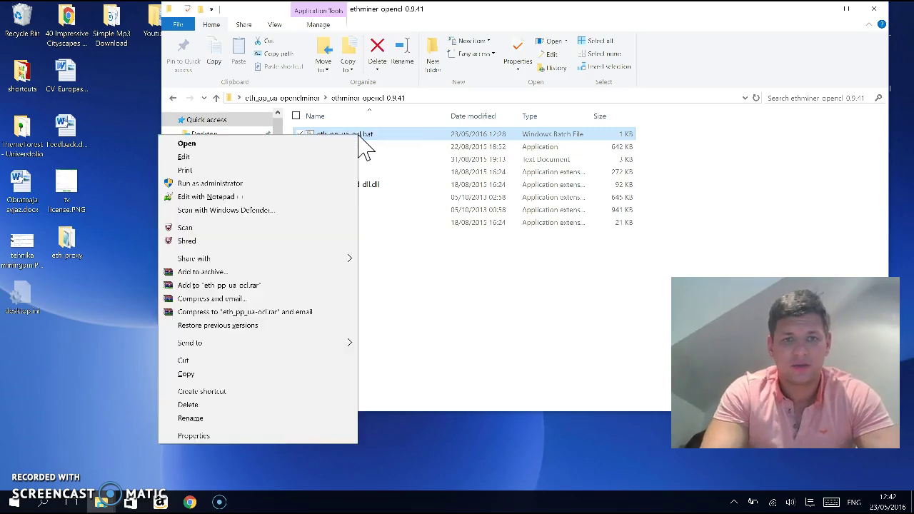
{"action": "left_click", "coordinate": [290, 158]}
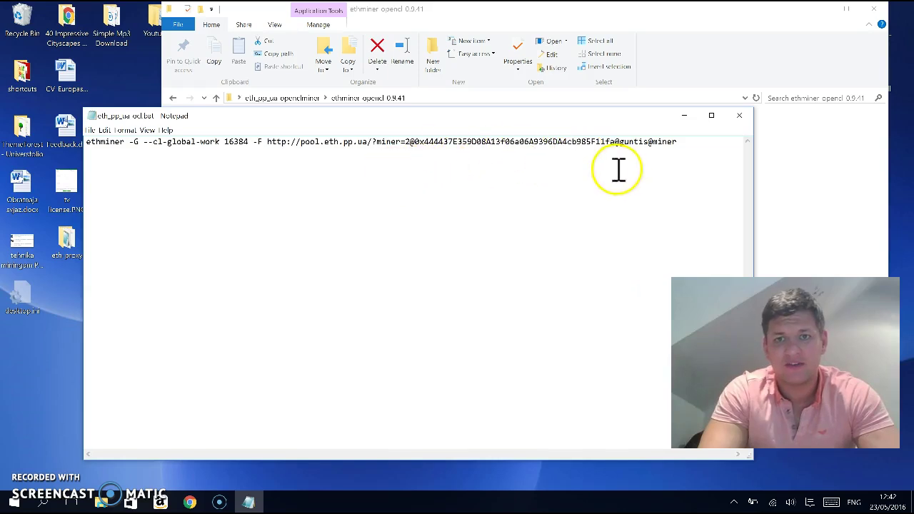
Back in MyEtherWallet, select the full generated wallet address under Save Your Address
{"action": "left_click", "coordinate": [189, 503]}
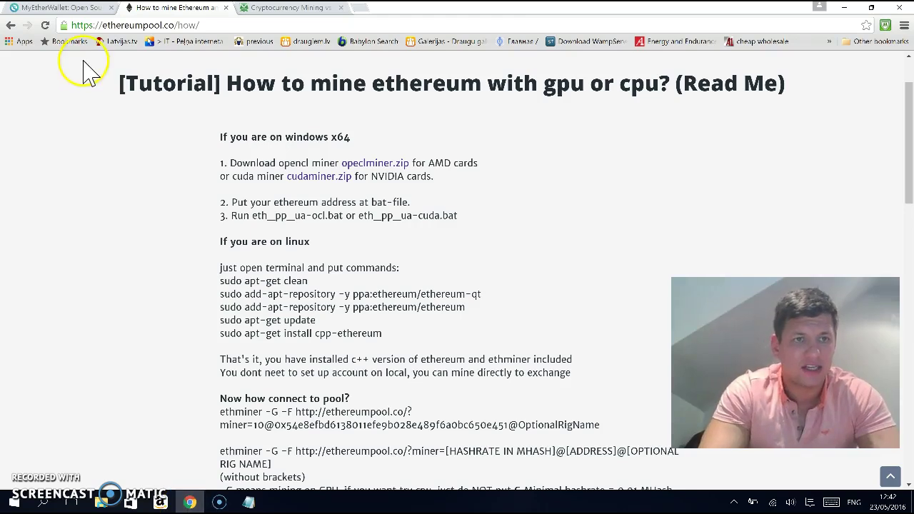
{"action": "left_click", "coordinate": [70, 8]}
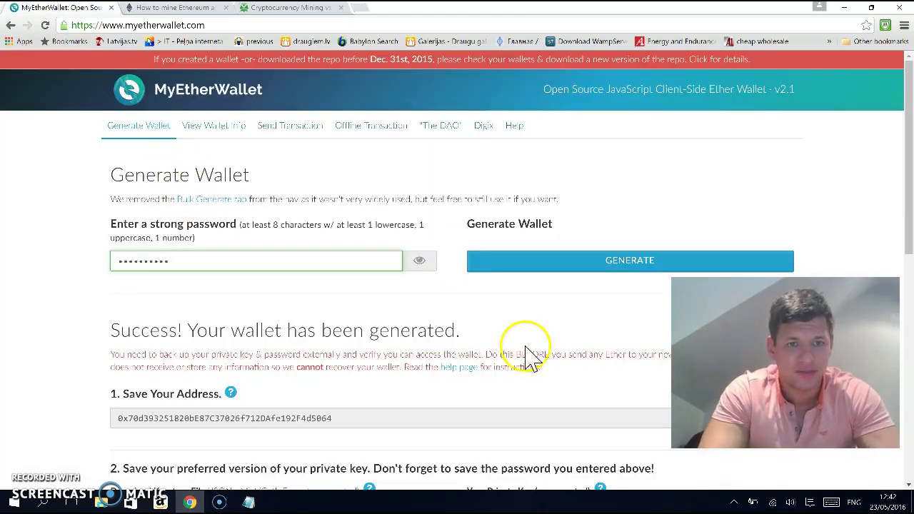
{"action": "left_click_drag", "start_coordinate": [343, 418], "coordinate": [106, 429]}
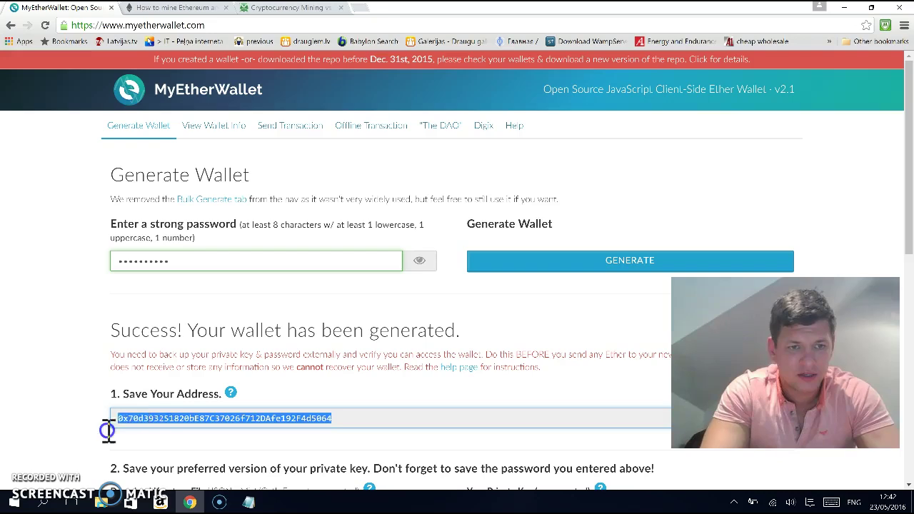
{"action": "left_click", "coordinate": [179, 416]}
{"action": "right_click", "coordinate": [180, 418]}
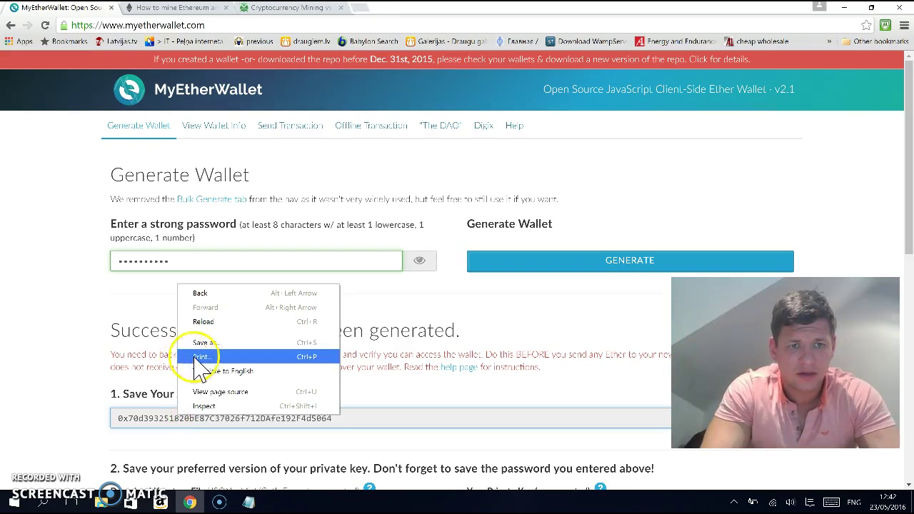
{"action": "left_click", "coordinate": [388, 419]}
{"action": "double_click", "coordinate": [387, 417]}
{"action": "key", "text": "ctrl+c"}
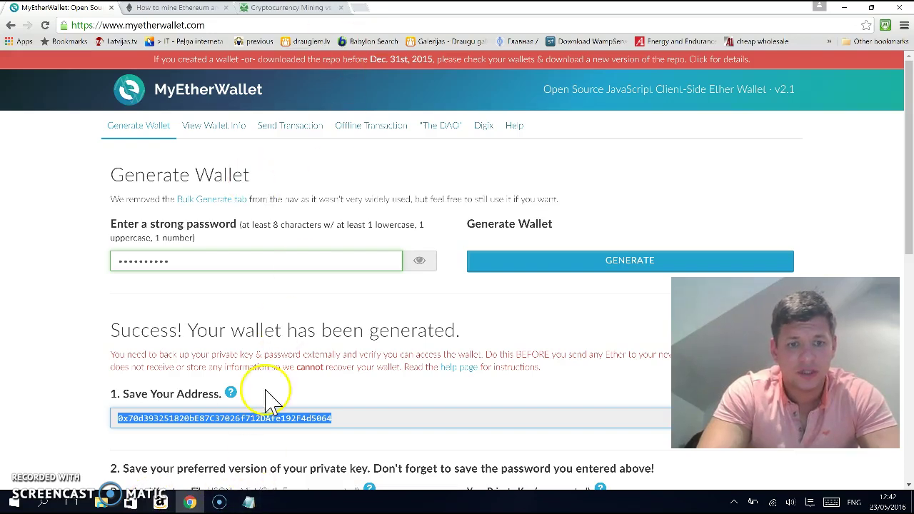
Replace the old wallet address in the ethminer command with the new one
{"action": "left_click", "coordinate": [250, 503]}
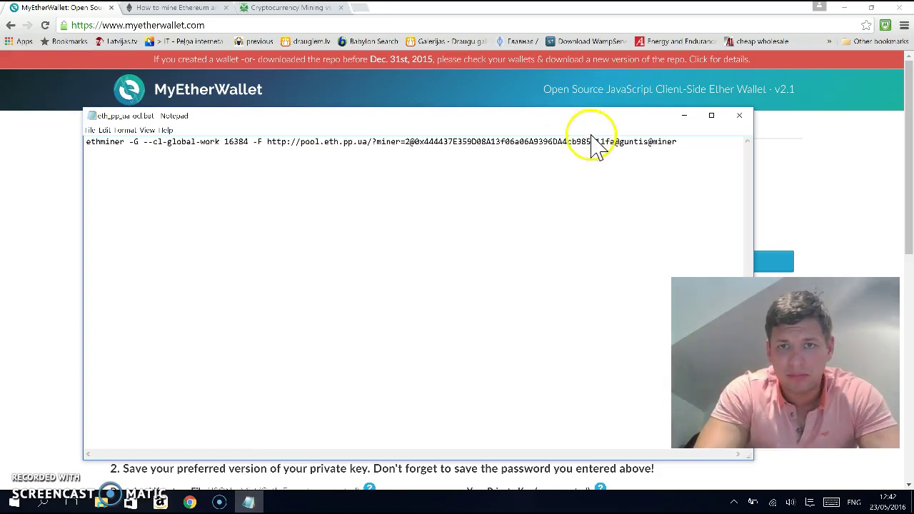
{"action": "left_click_drag", "start_coordinate": [616, 141], "coordinate": [426, 140]}
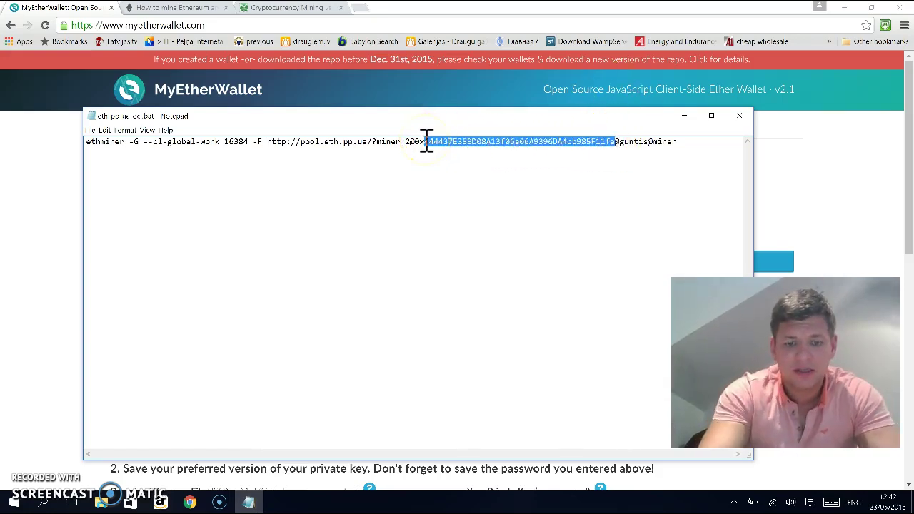
{"action": "key", "text": "ctrl+v"}
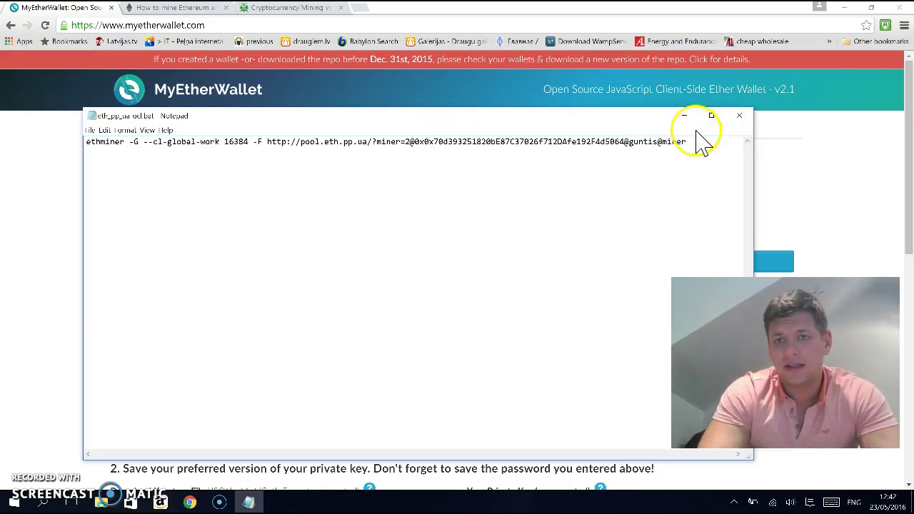
Change the miner name to testminer, then save and close eth_pp_ua-ocl.bat
{"action": "left_click_drag", "start_coordinate": [705, 143], "coordinate": [633, 148]}
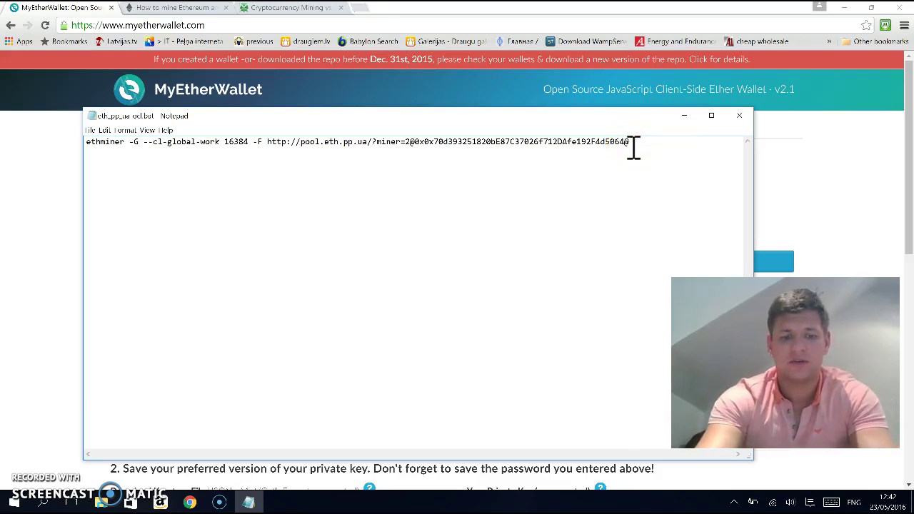
{"action": "type", "text": "te"}
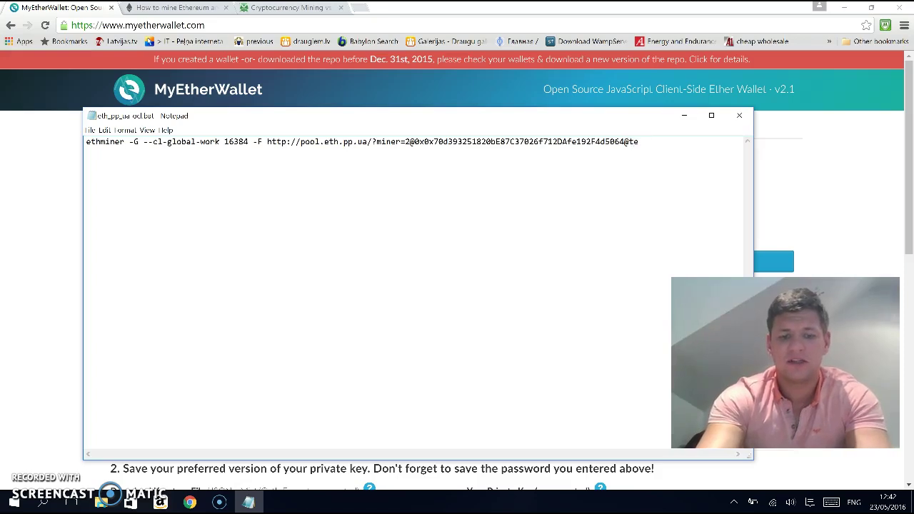
{"action": "type", "text": "st kiner"}
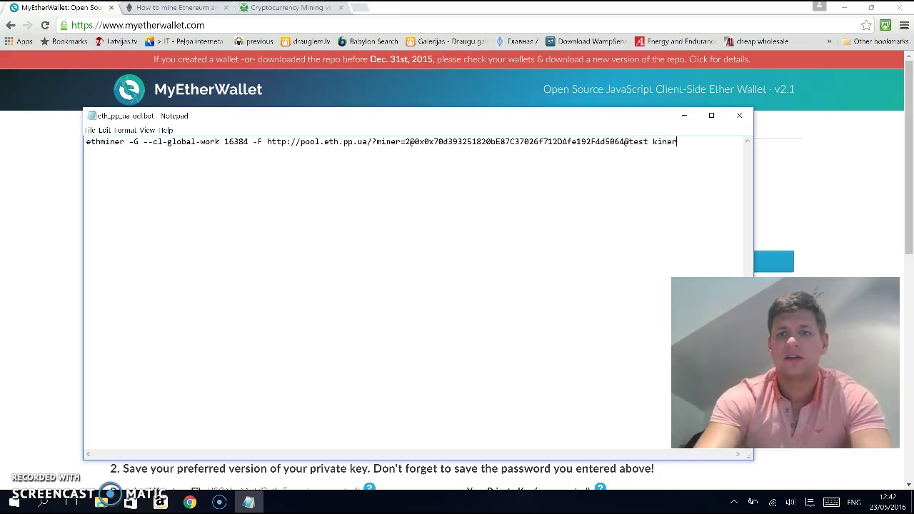
{"action": "key", "text": "BackSpace"}
{"action": "key", "text": "BackSpace"}
{"action": "key", "text": "BackSpace"}
{"action": "key", "text": "BackSpace"}
{"action": "key", "text": "BackSpace"}
{"action": "key", "text": "BackSpace"}
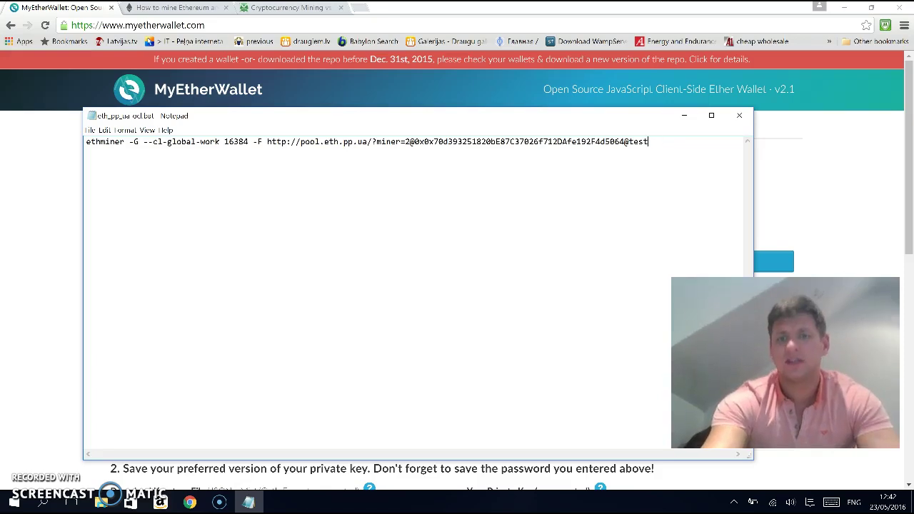
{"action": "type", "text": "miner"}
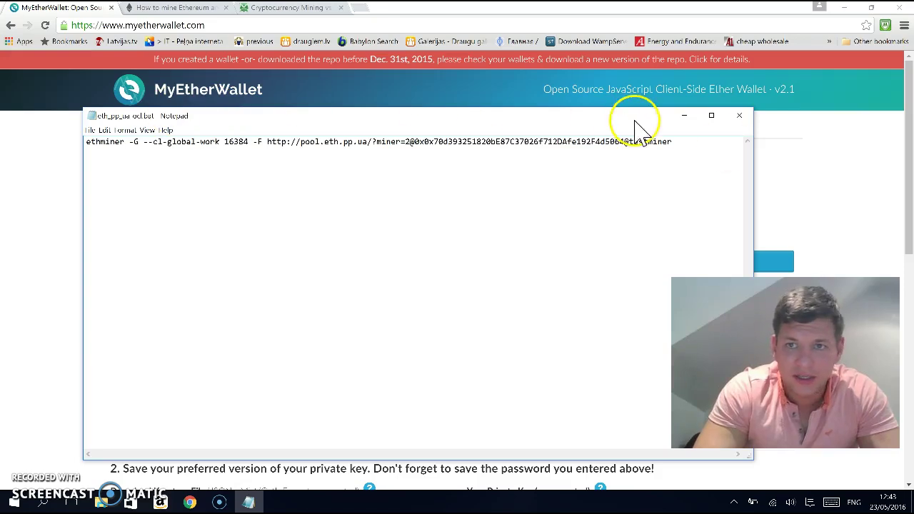
{"action": "left_click", "coordinate": [742, 119]}
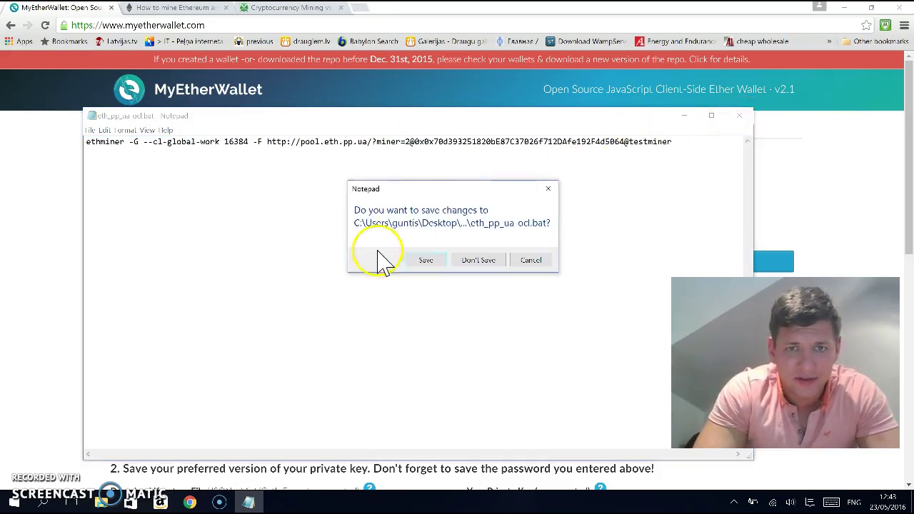
{"action": "left_click", "coordinate": [427, 263]}
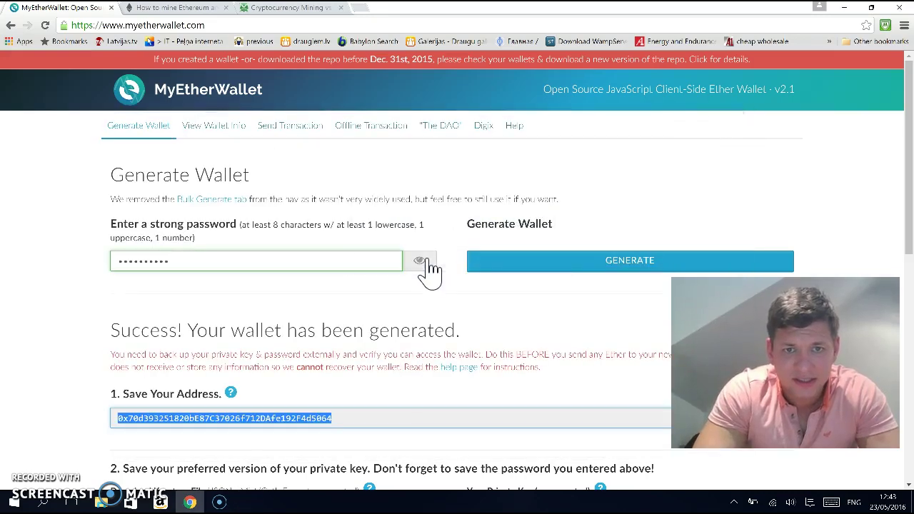
Run the edited eth_pp_ua-ocl.bat so ethminer hashes at about 1.7 MH/s
{"action": "left_click", "coordinate": [845, 8]}
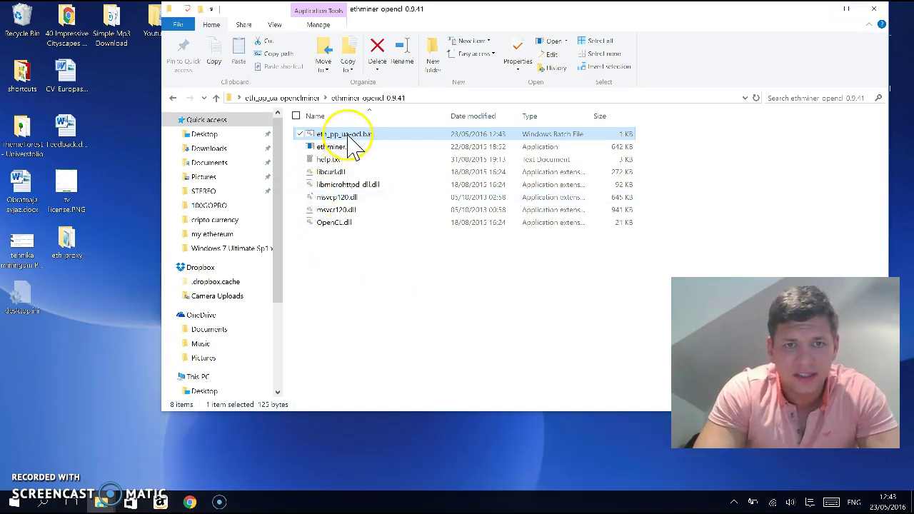
{"action": "double_click", "coordinate": [348, 135]}
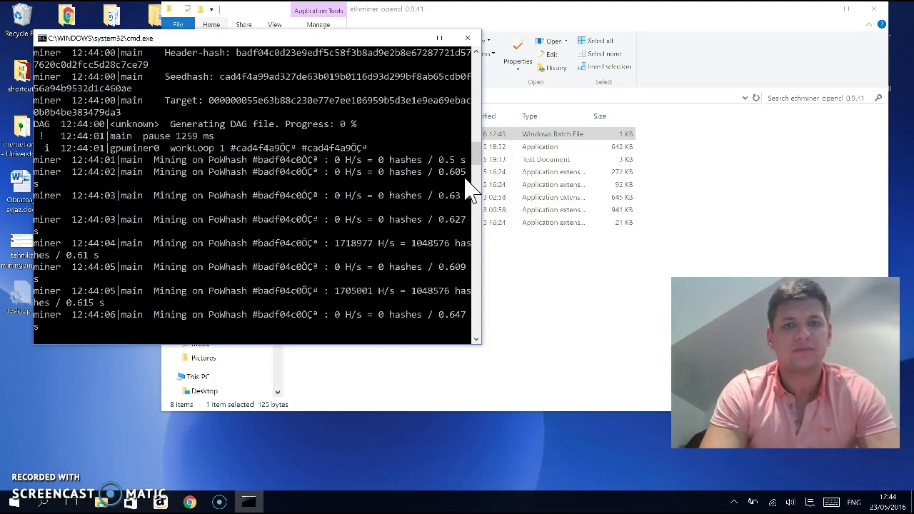
{"action": "left_click", "coordinate": [409, 111]}
Minimize the console and folder windows, then restore the ethminer console from the taskbar
{"action": "left_click", "coordinate": [414, 37]}
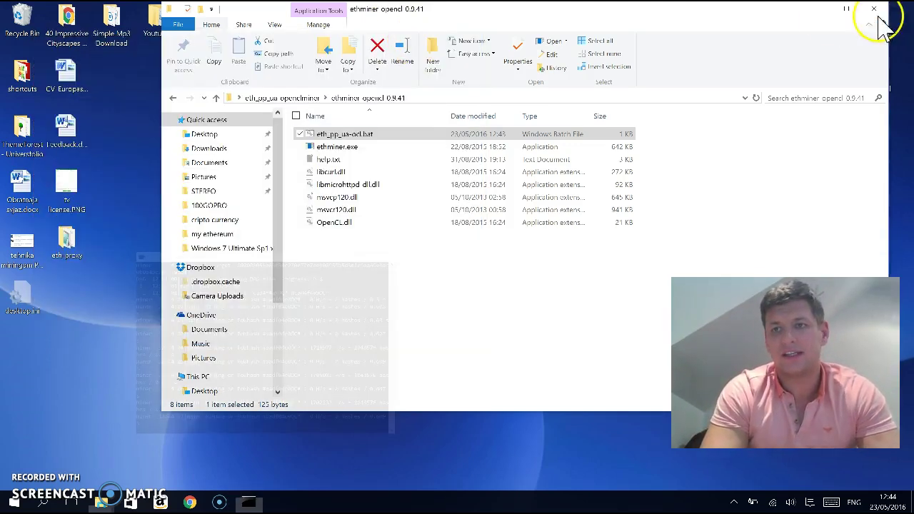
{"action": "left_click", "coordinate": [823, 8]}
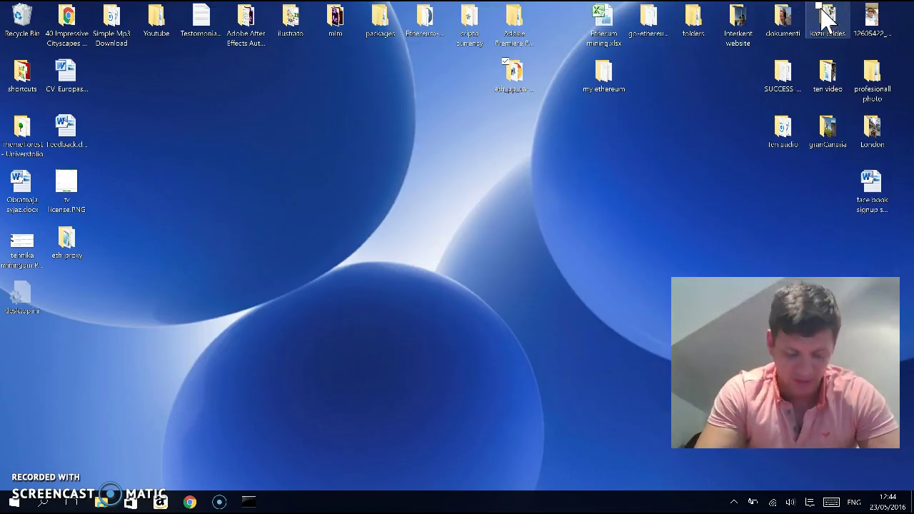
{"action": "left_click", "coordinate": [248, 501]}
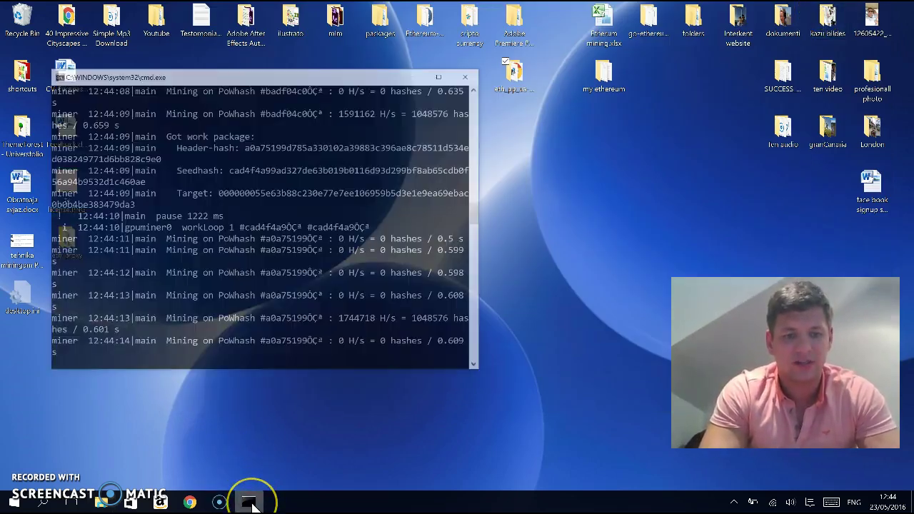